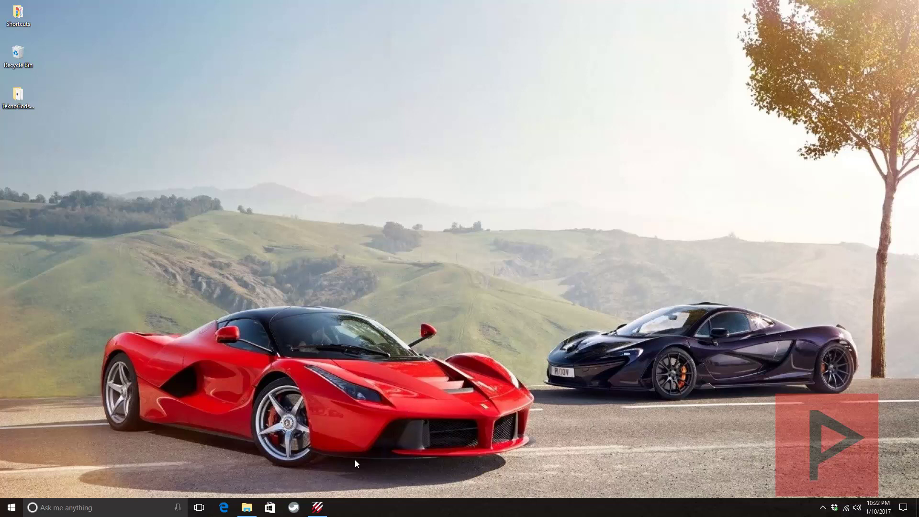
# - Restore the Tunngle window to the GTA 4 network's chat log
pyautogui.click(320, 506)
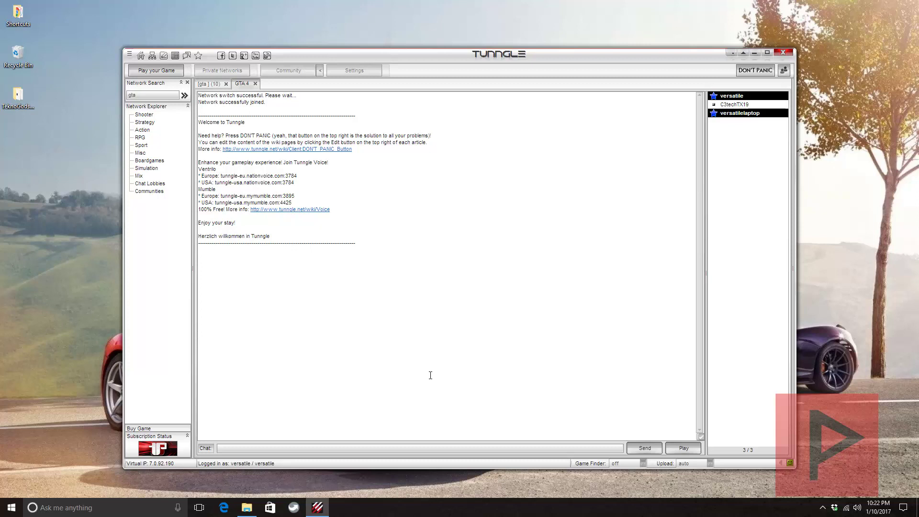
pyautogui.click(430, 375)
# - Minimize Tunngle, open the TeknoGods_Beta22 desktop folder and select teknohelper.exe
pyautogui.click(755, 54)
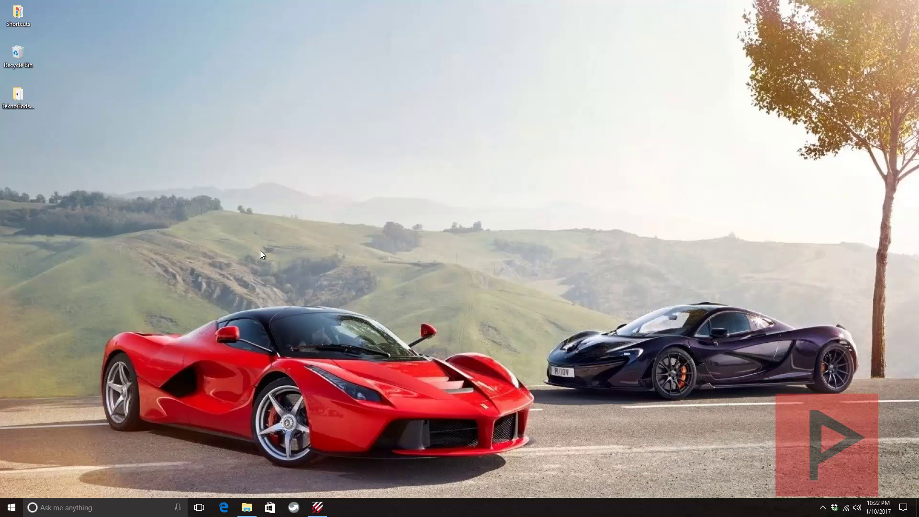
pyautogui.doubleClick(25, 102)
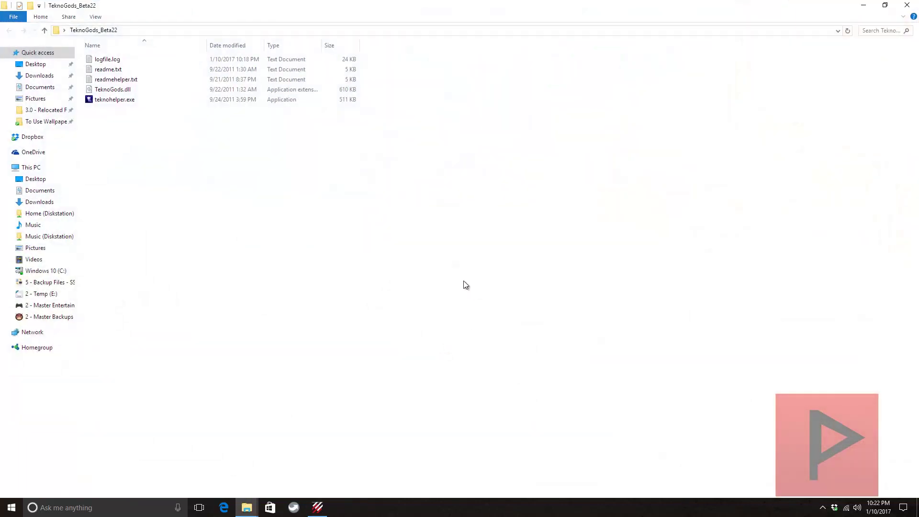
pyautogui.click(124, 101)
# - Run teknohelper.exe and start its Automatic Mode (Host)
pyautogui.press('Return')
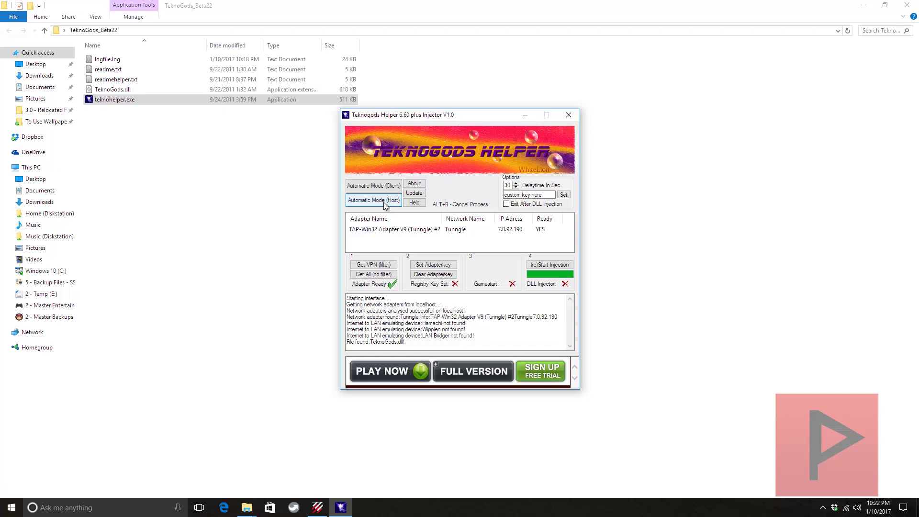
pyautogui.click(385, 205)
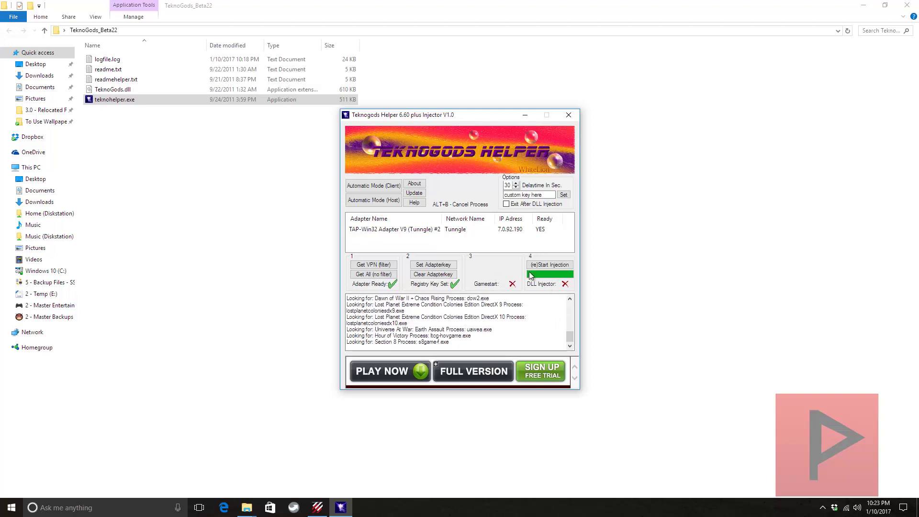
# - Minimize the TeknoGods Helper and Explorer folder windows to clear the desktop
pyautogui.click(524, 114)
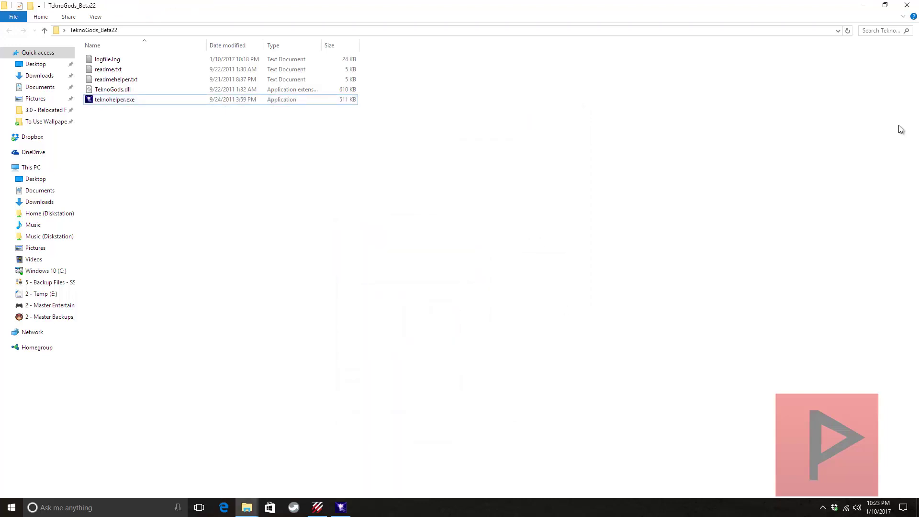
pyautogui.click(863, 6)
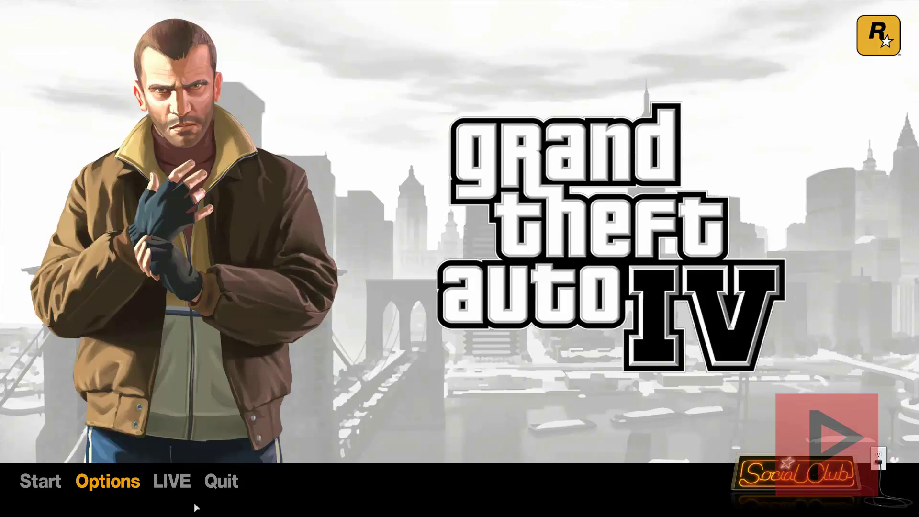
# - Choose Start on the Grand Theft Auto IV title menu to load the game
pyautogui.press('Left')
pyautogui.press('Return')
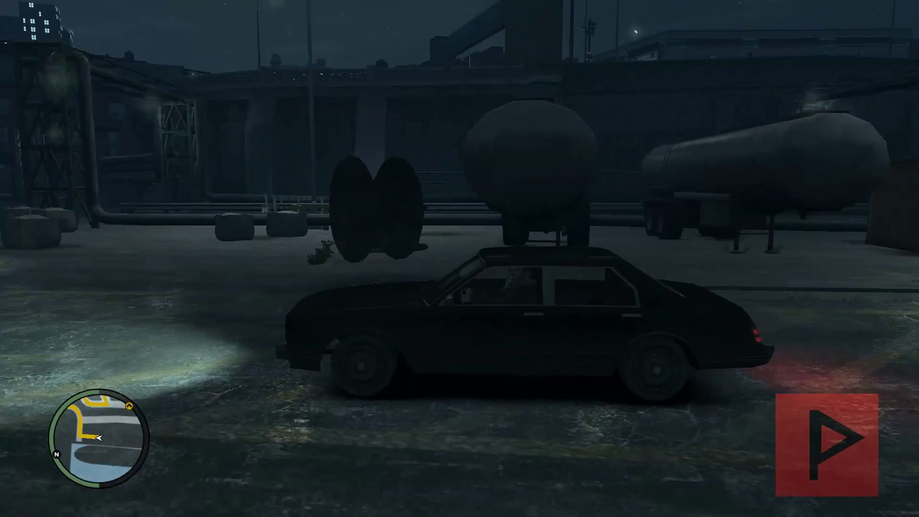
# - Join a Liberty City Deathmatch lobby through the phone's Multiplayer Custom Match option
pyautogui.press('w')
pyautogui.press('d')
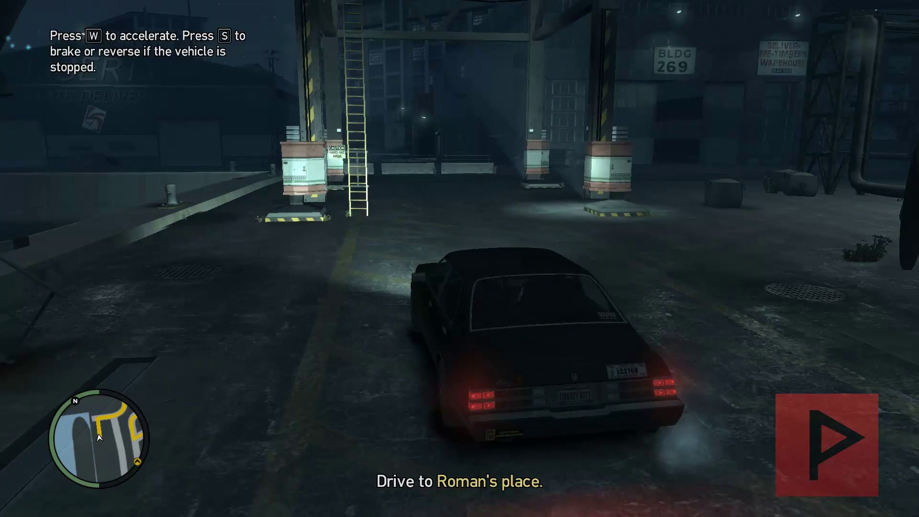
pyautogui.press('Up')
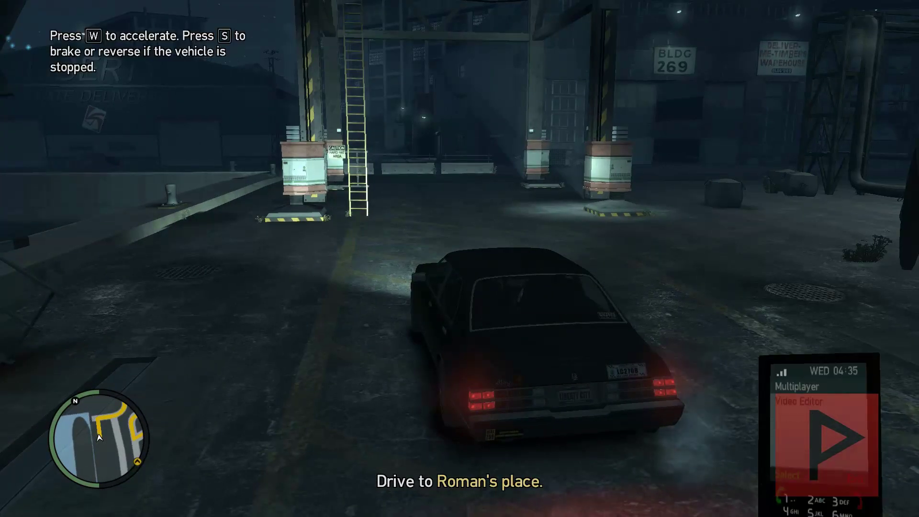
pyautogui.press('Return')
pyautogui.press('Return')
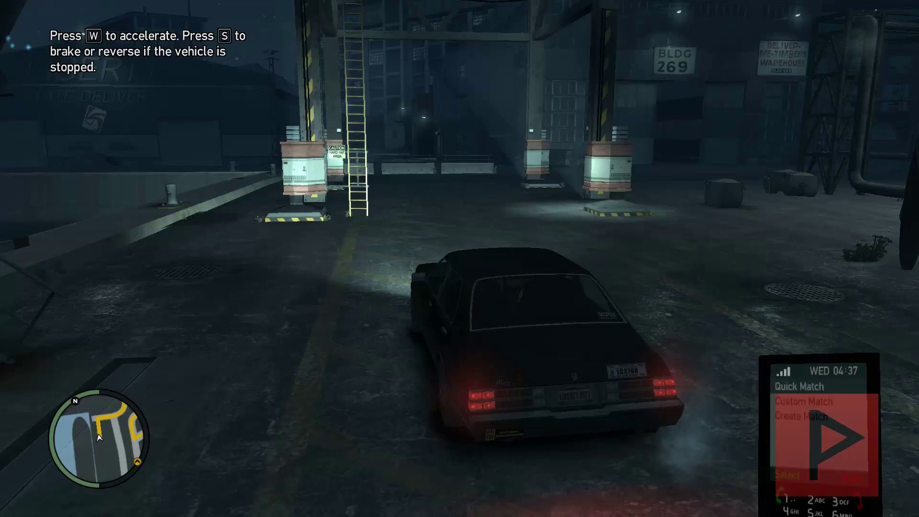
pyautogui.press('Down')
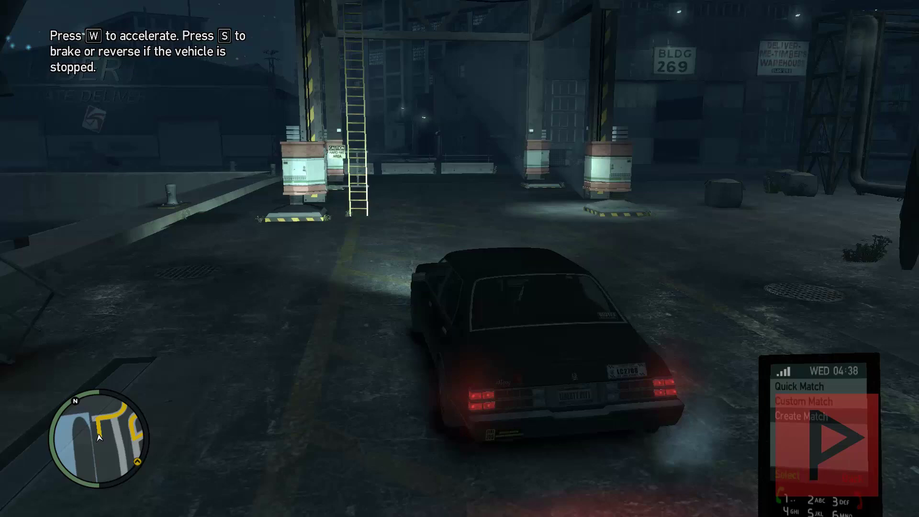
pyautogui.press('Return')
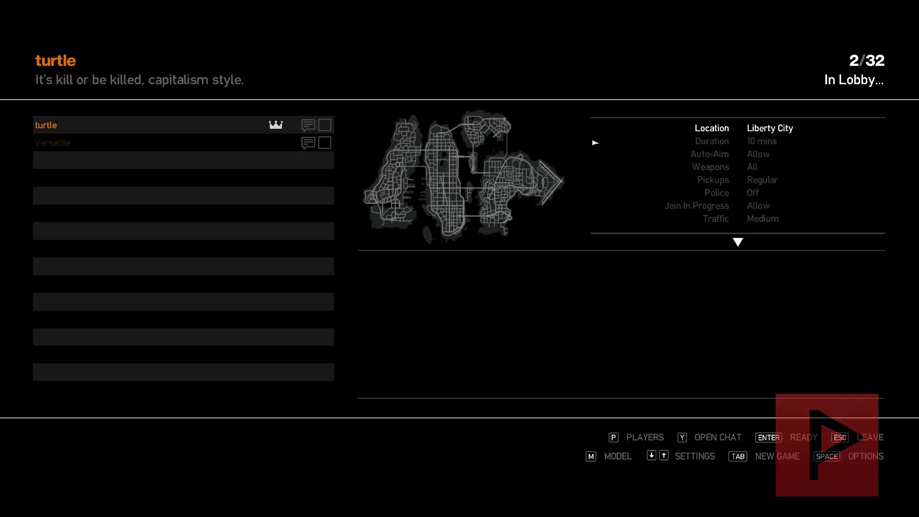
# - Mark the player Ready in the lobby so the deathmatch begins
pyautogui.press('Return')
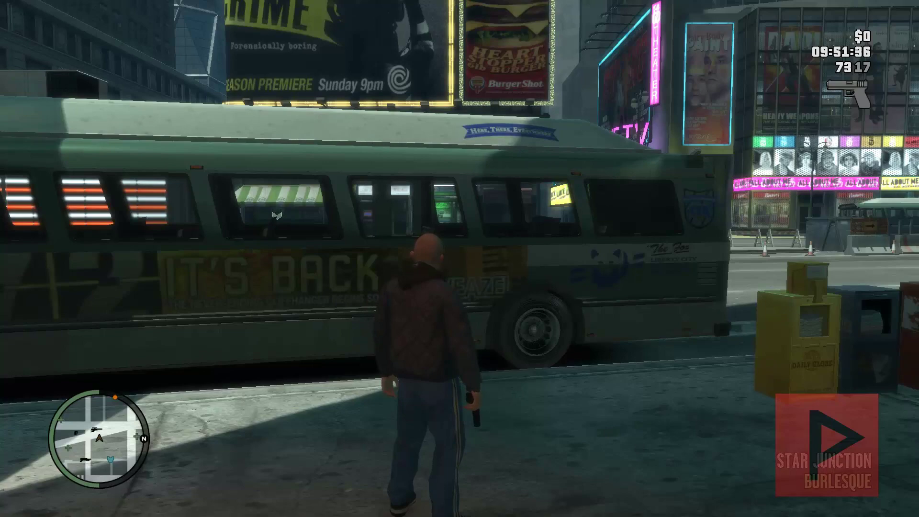
# - Send 'hey' in chat, then aim and fire the pistol twice at the bus
pyautogui.write('t')
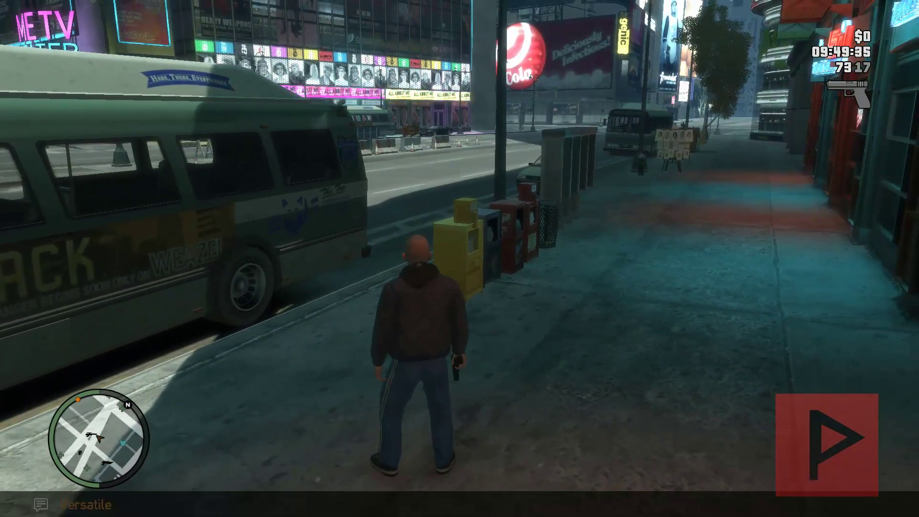
pyautogui.write('hey')
pyautogui.press('Return')
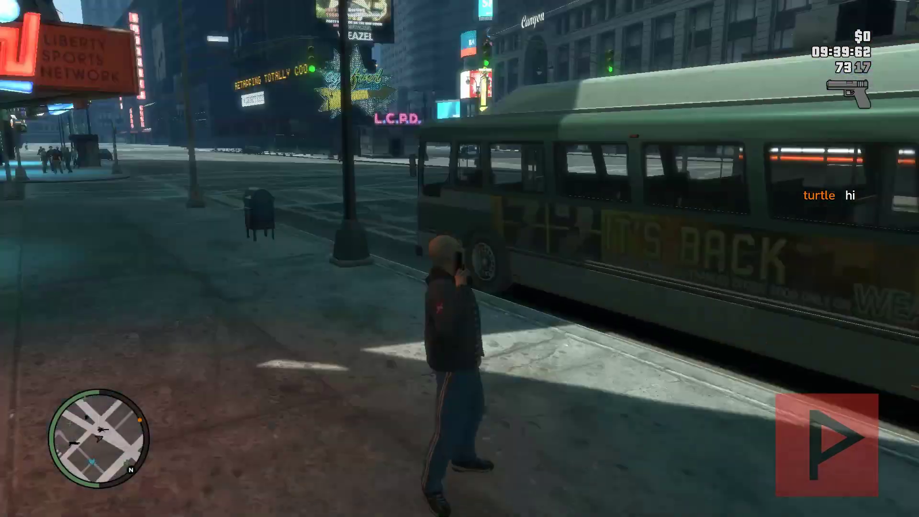
pyautogui.rightClick(460, 259)
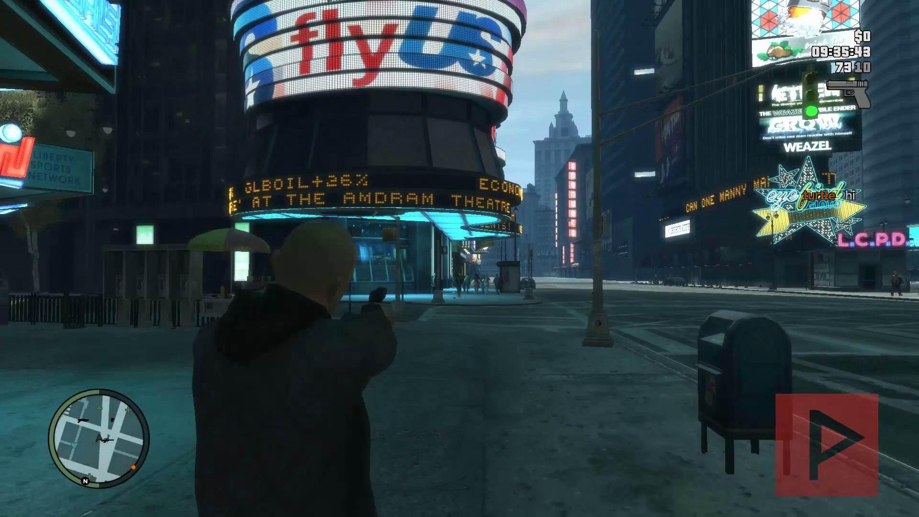
pyautogui.press('w')
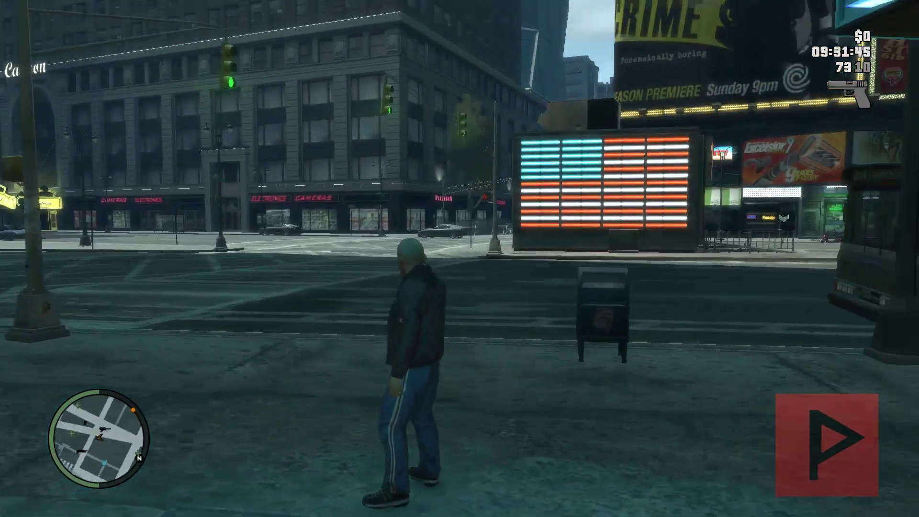
pyautogui.click(459, 258)
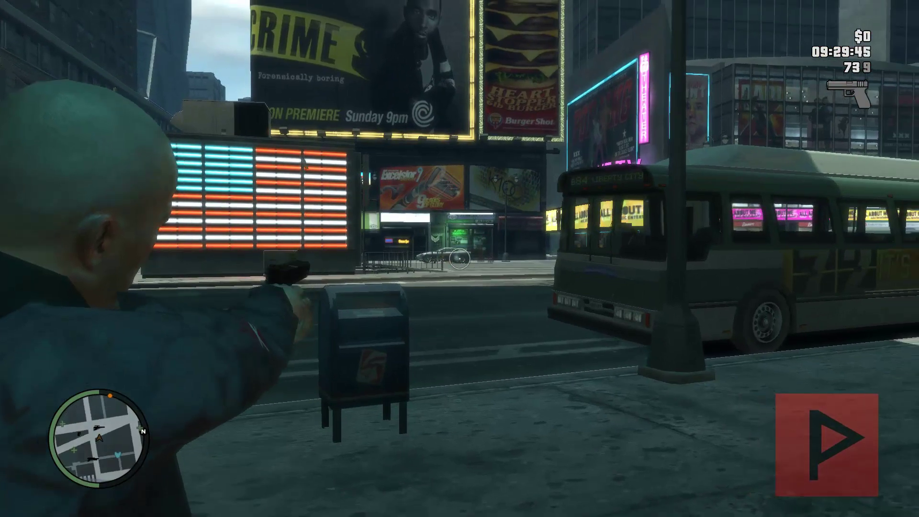
pyautogui.click(459, 258)
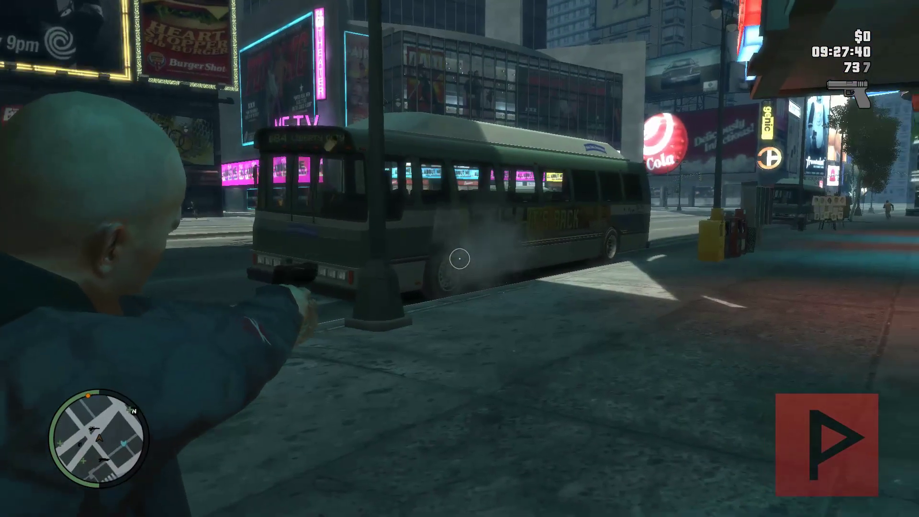